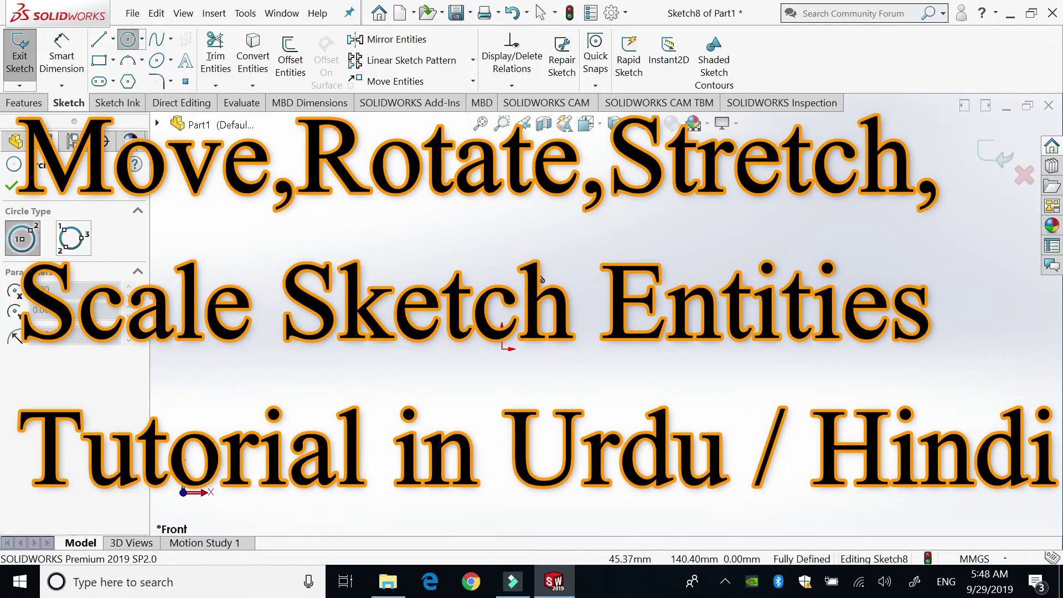
Step: Finish the circle just above the origin and end circle drawing
{"action": "left_click", "coordinate": [563, 267]}
{"action": "key", "text": "Escape"}
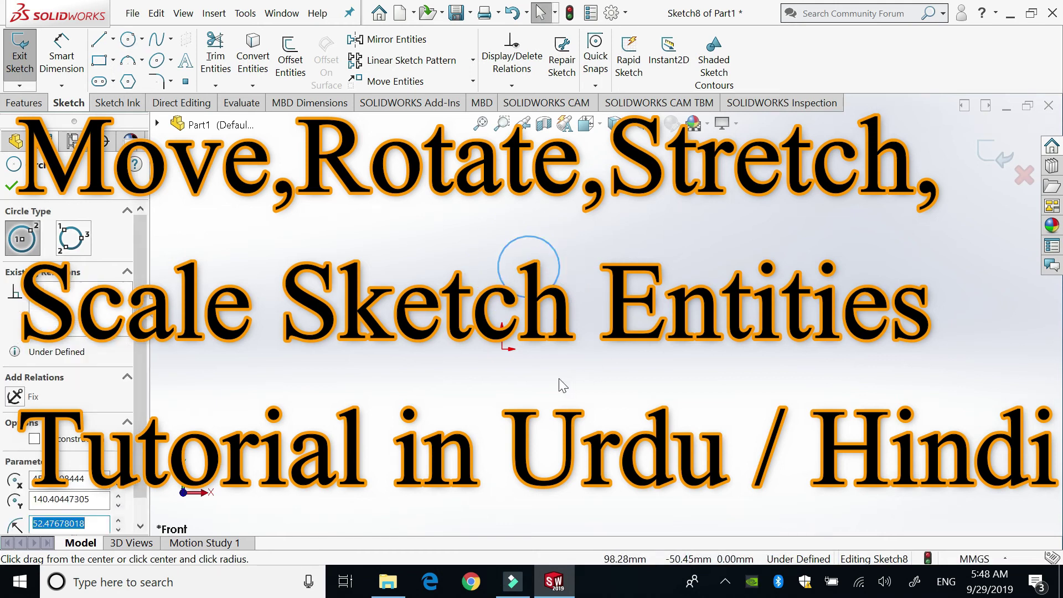
{"action": "left_click", "coordinate": [473, 81]}
Step: Move the circle by its centre to a new spot up and to the right with Move Entities
{"action": "left_click", "coordinate": [420, 102]}
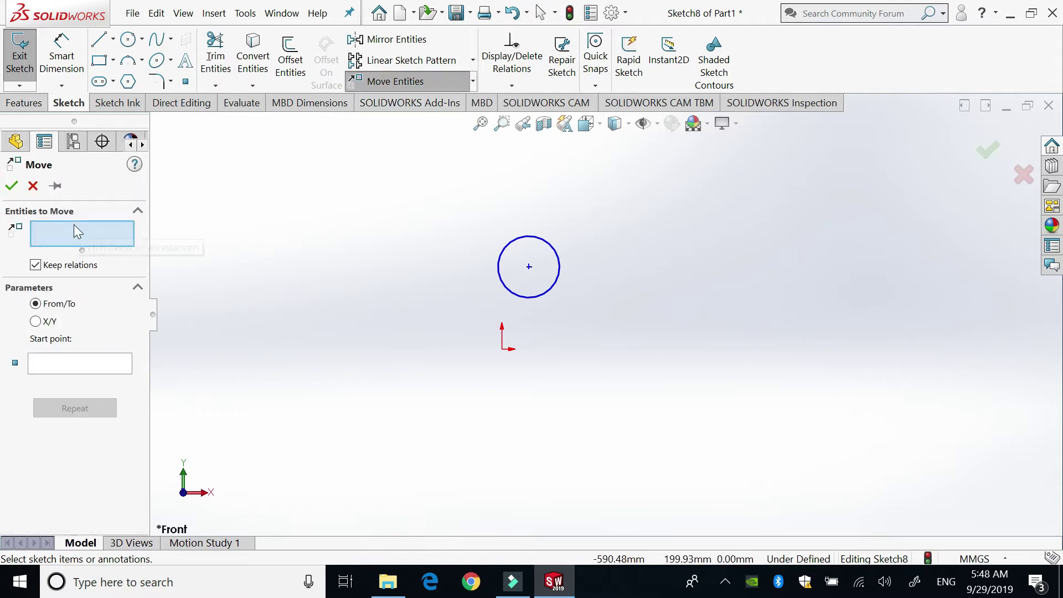
{"action": "left_click_drag", "start_coordinate": [429, 194], "coordinate": [562, 315]}
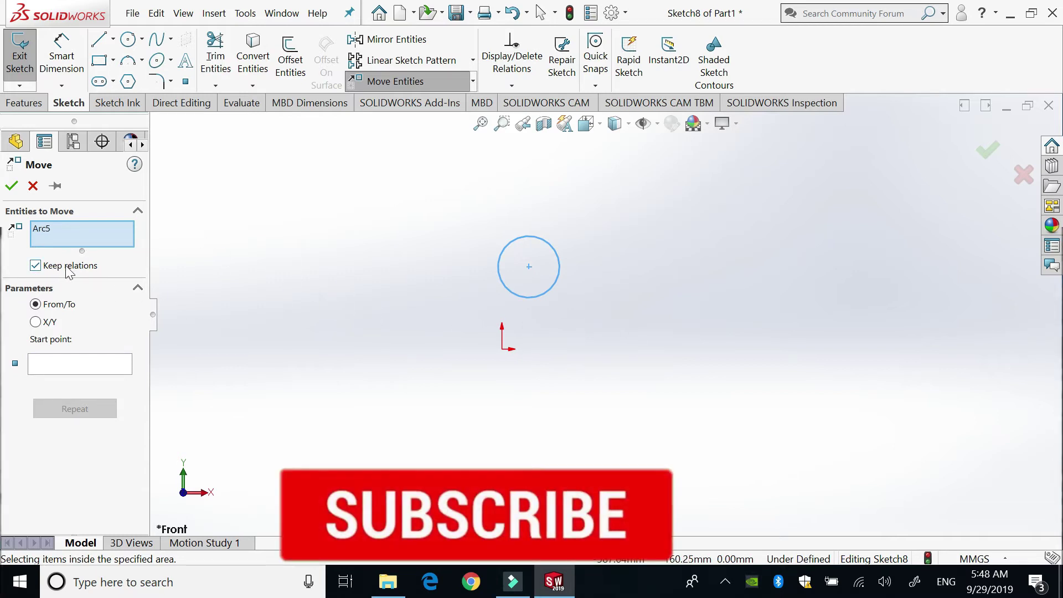
{"action": "left_click", "coordinate": [425, 303]}
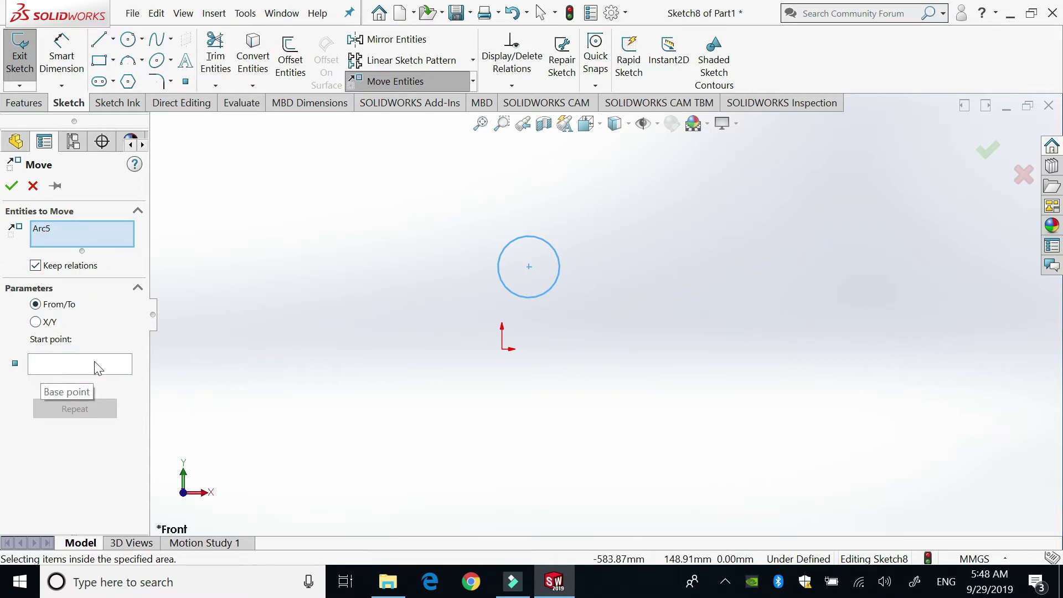
{"action": "left_click", "coordinate": [76, 363]}
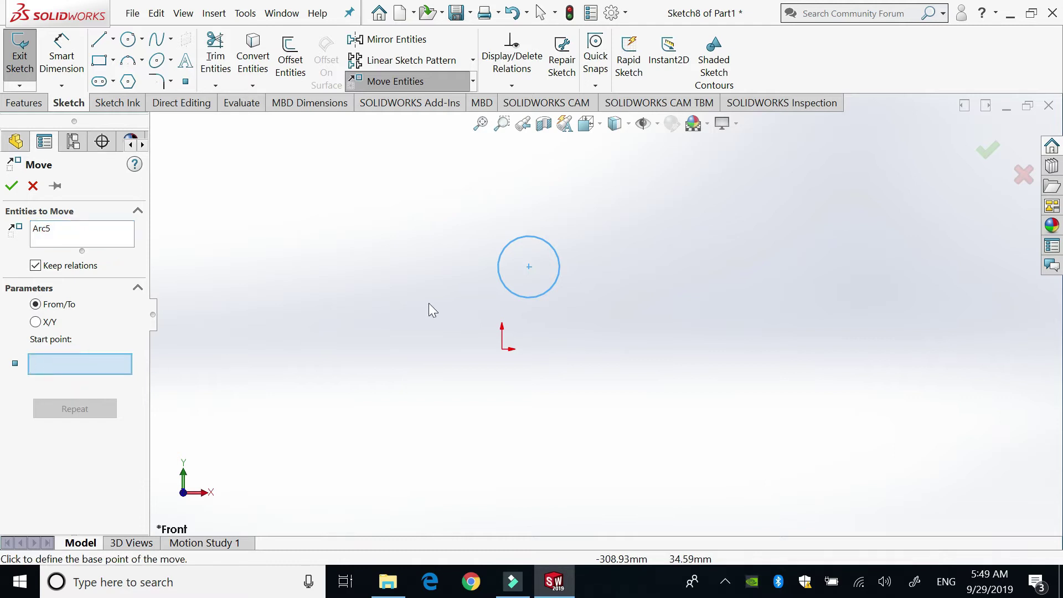
{"action": "left_click", "coordinate": [529, 266]}
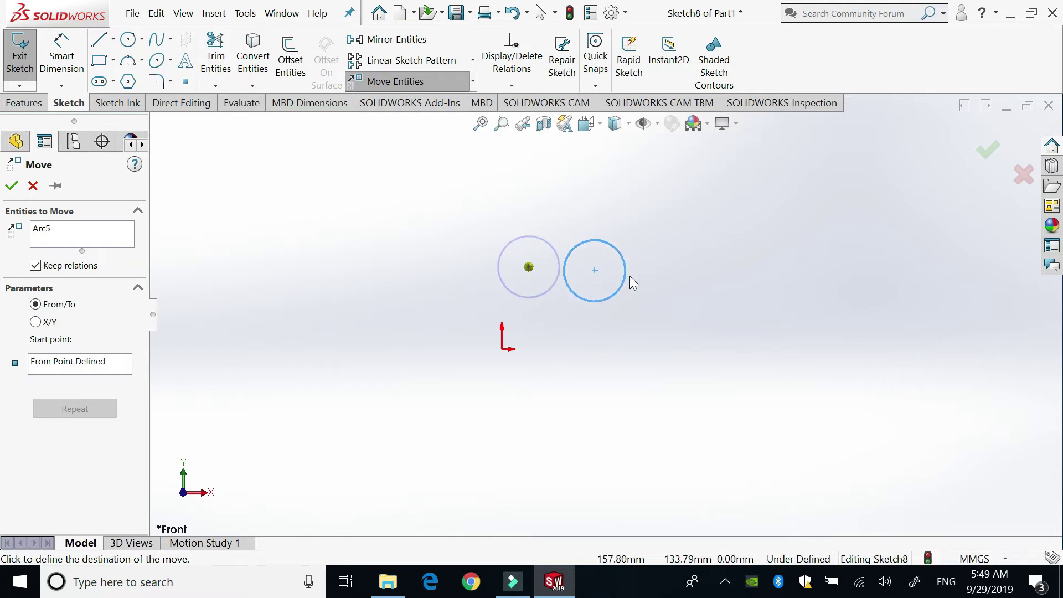
{"action": "left_click", "coordinate": [784, 263]}
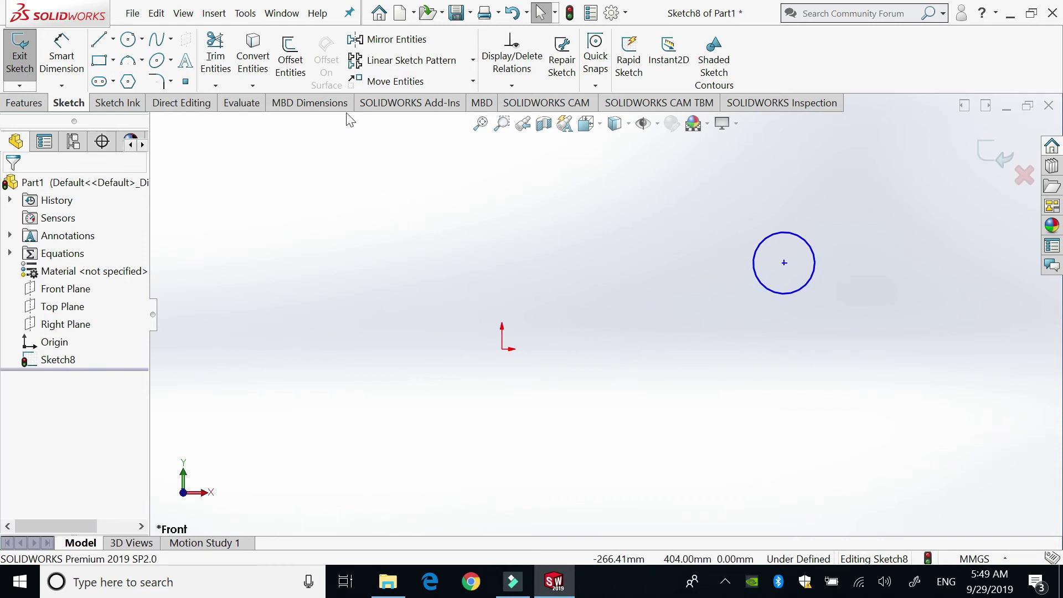
Step: Copy the circle left of the origin at the same height, and finish a rectangle upper left
{"action": "left_click", "coordinate": [476, 87]}
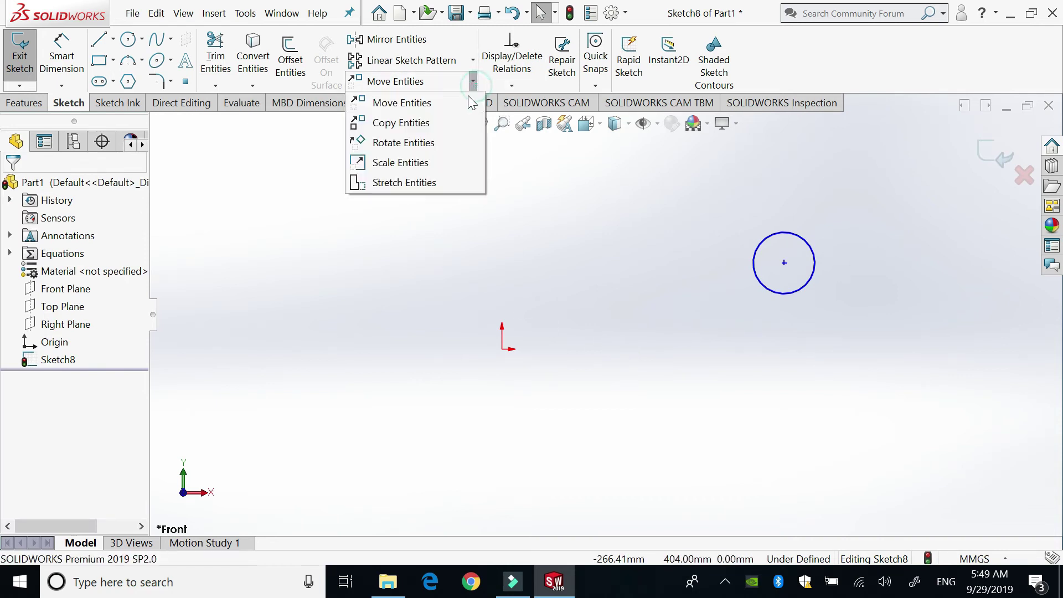
{"action": "left_click", "coordinate": [447, 123]}
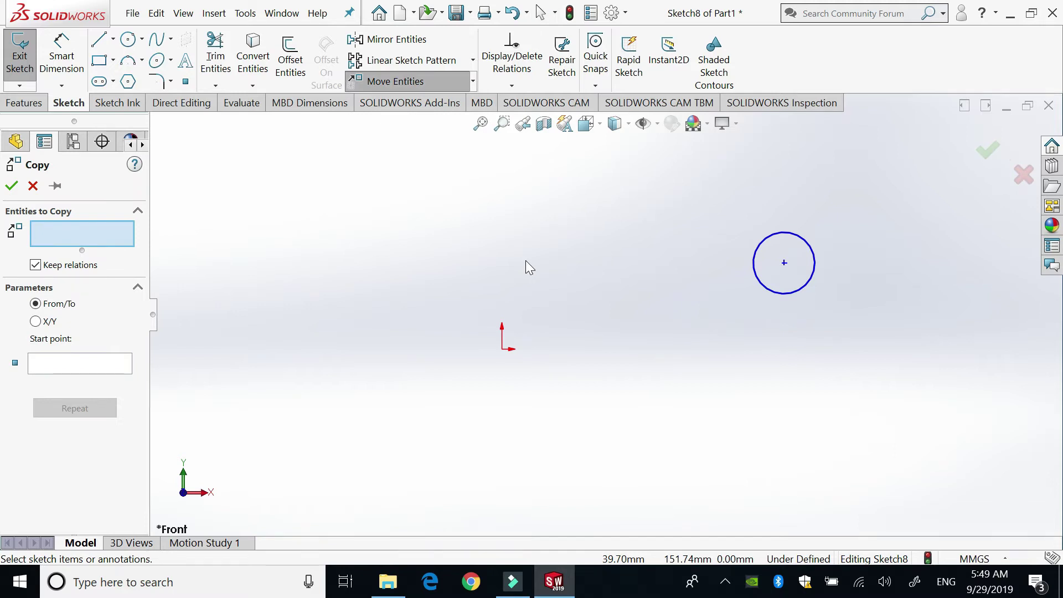
{"action": "left_click_drag", "start_coordinate": [749, 200], "coordinate": [825, 309]}
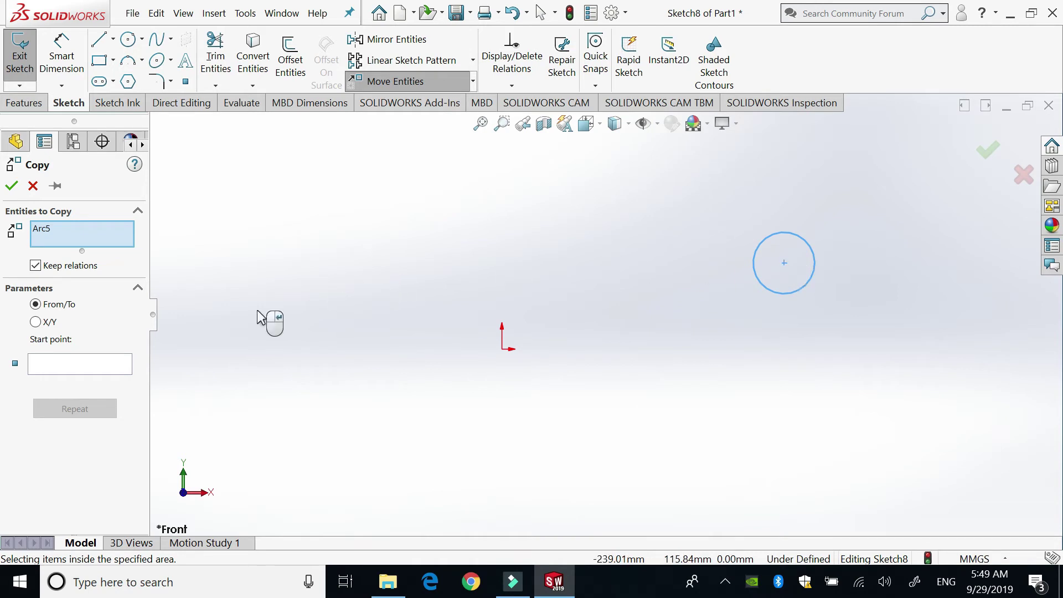
{"action": "left_click", "coordinate": [86, 361]}
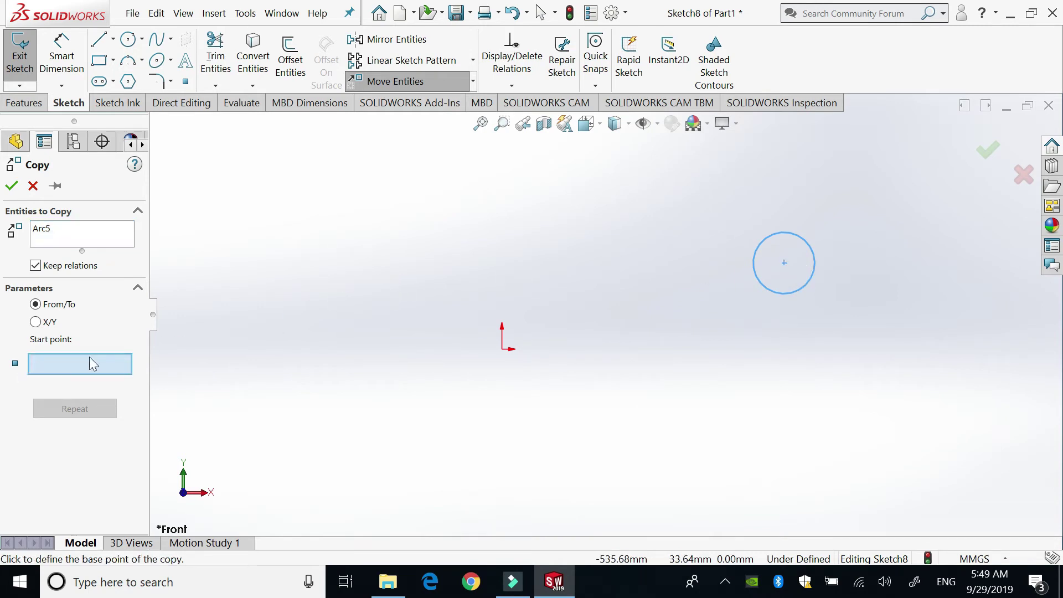
{"action": "left_click", "coordinate": [784, 263]}
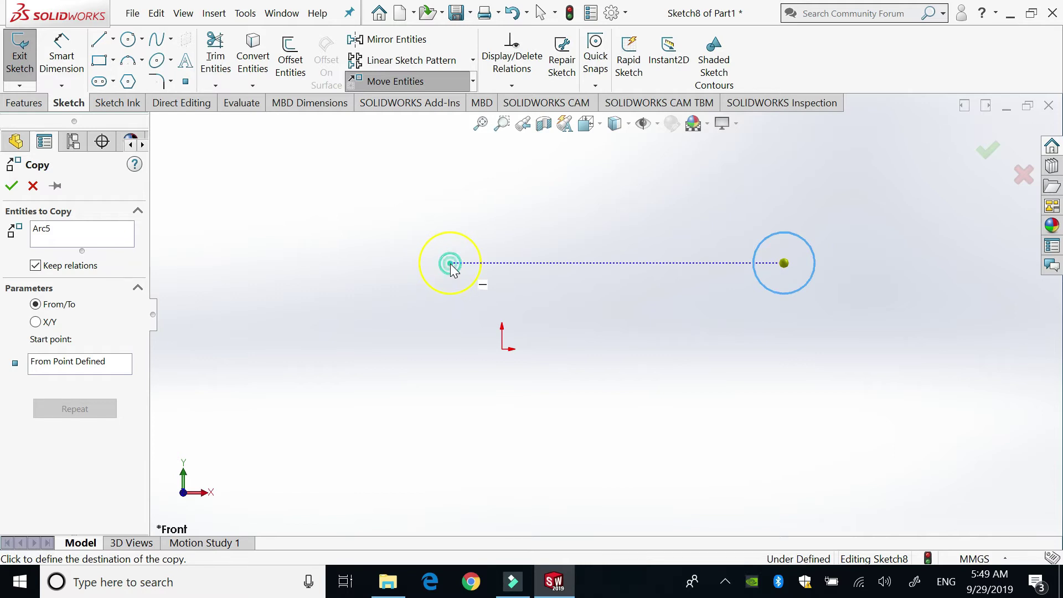
{"action": "left_click", "coordinate": [450, 263]}
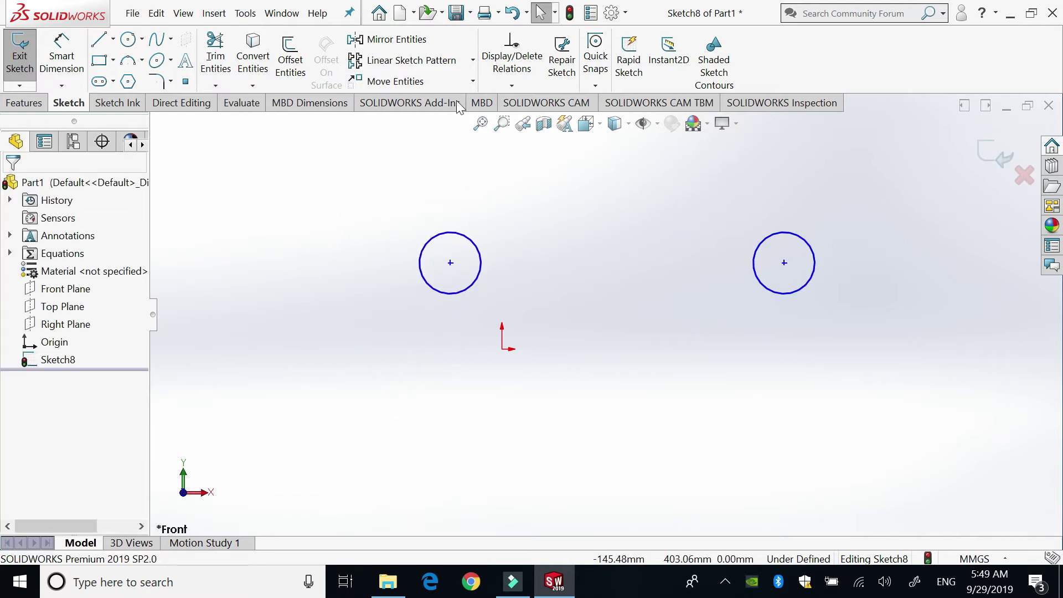
{"action": "left_click", "coordinate": [344, 240]}
Step: Rotate the rectangle's four lines 40° about its bottom-right corner with Rotate Entities
{"action": "left_click", "coordinate": [338, 312]}
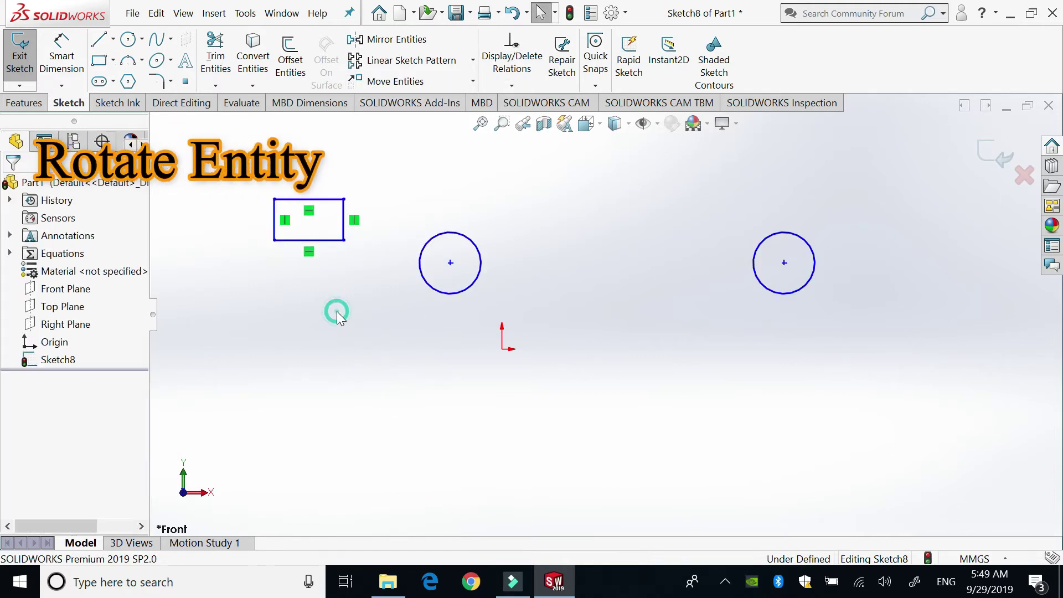
{"action": "left_click", "coordinate": [473, 82]}
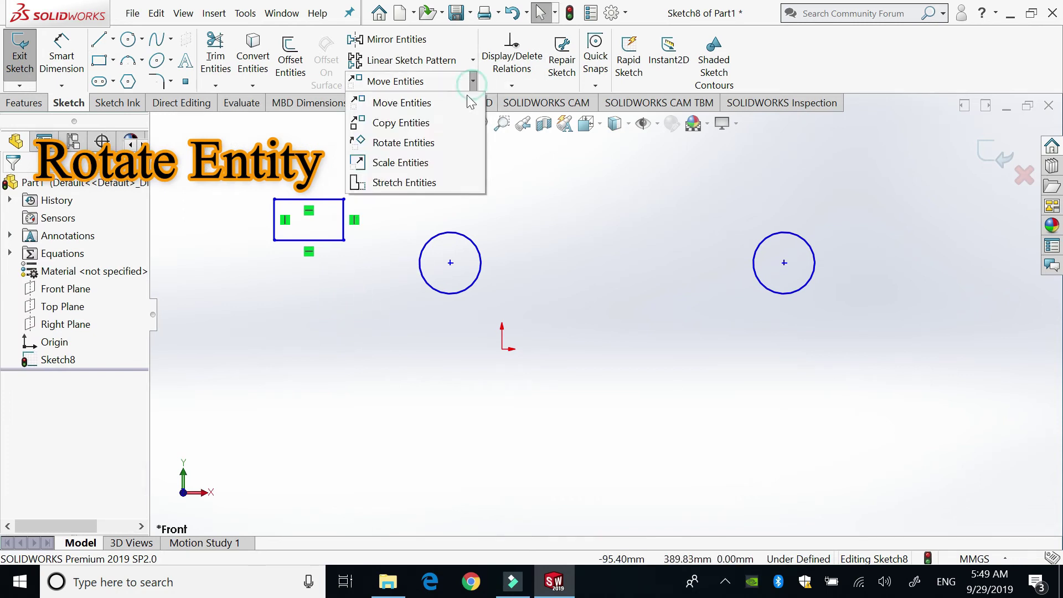
{"action": "left_click", "coordinate": [403, 142]}
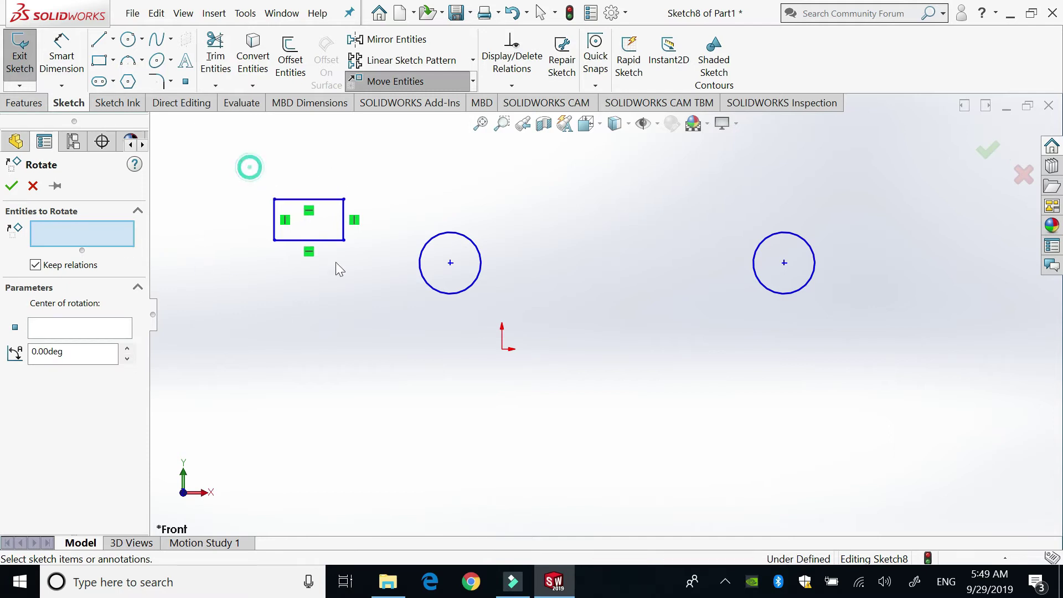
{"action": "left_click_drag", "start_coordinate": [247, 166], "coordinate": [349, 260]}
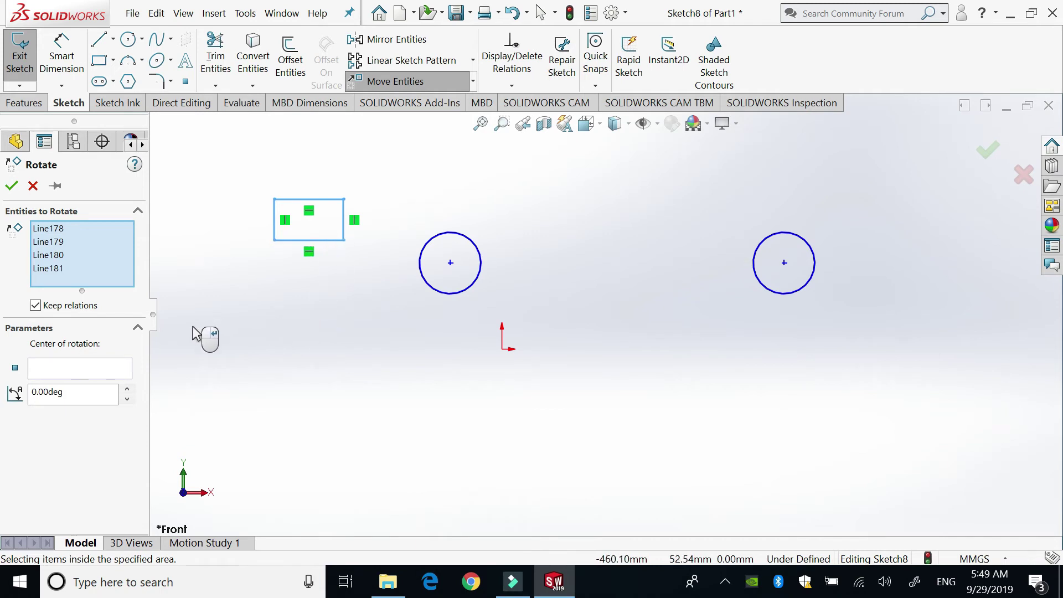
{"action": "left_click", "coordinate": [86, 368]}
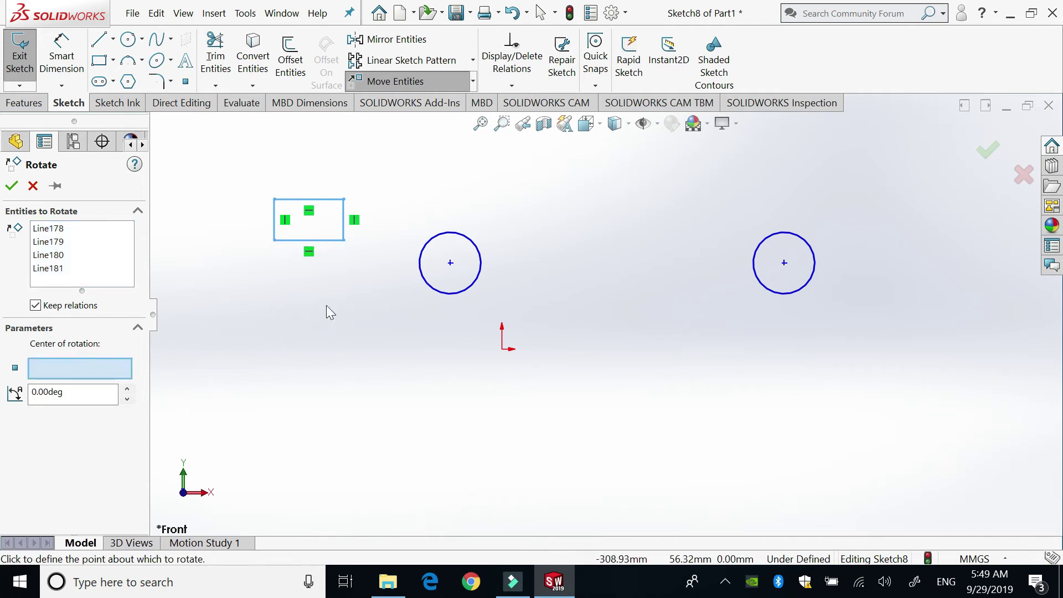
{"action": "left_click", "coordinate": [344, 240]}
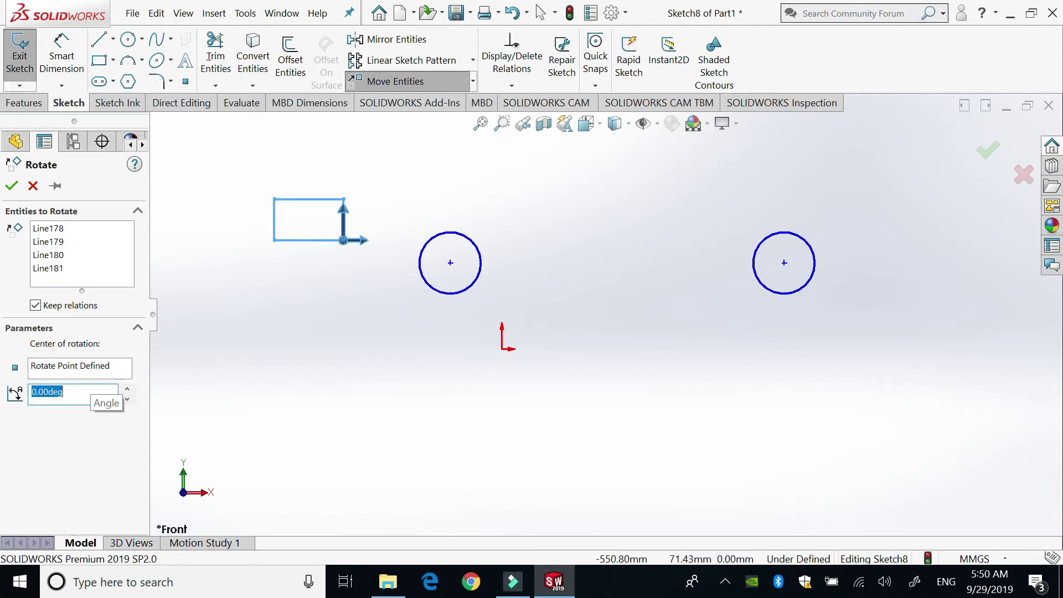
{"action": "key", "text": "Return"}
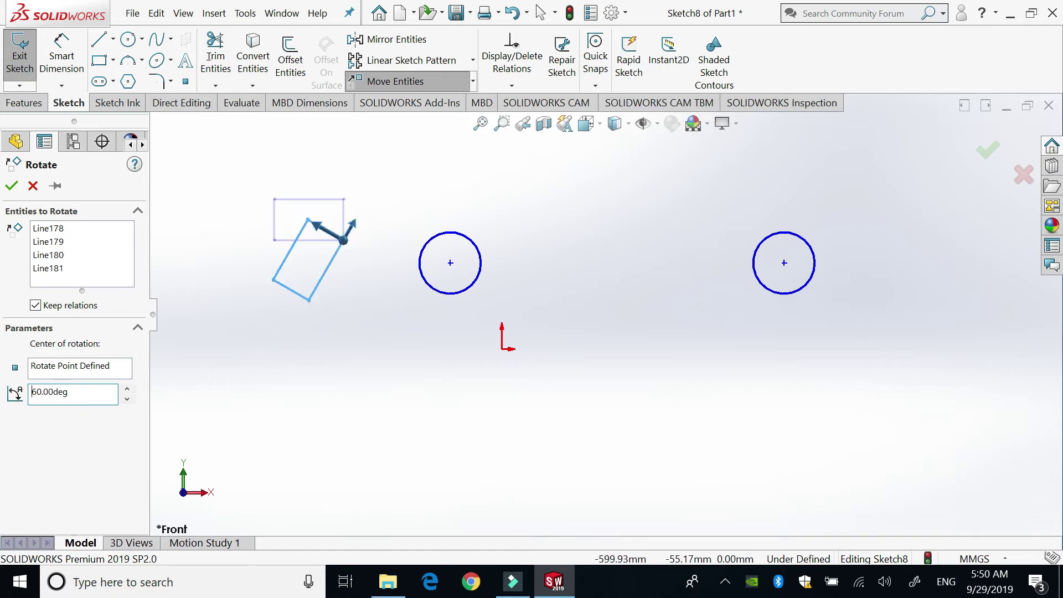
{"action": "left_click", "coordinate": [128, 400]}
{"action": "left_click", "coordinate": [128, 399]}
{"action": "left_click", "coordinate": [127, 399]}
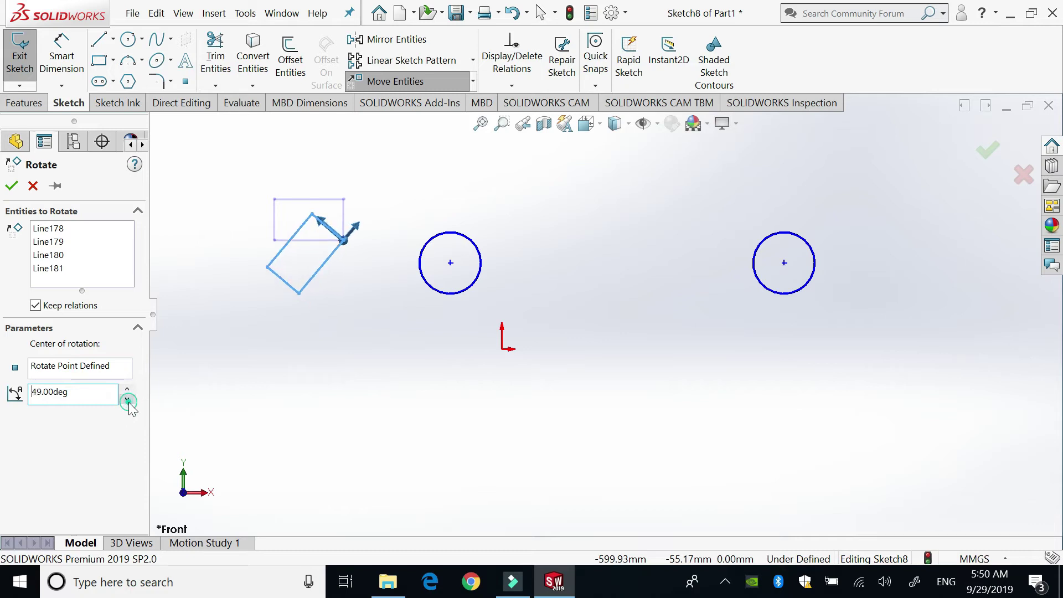
{"action": "left_click", "coordinate": [128, 400]}
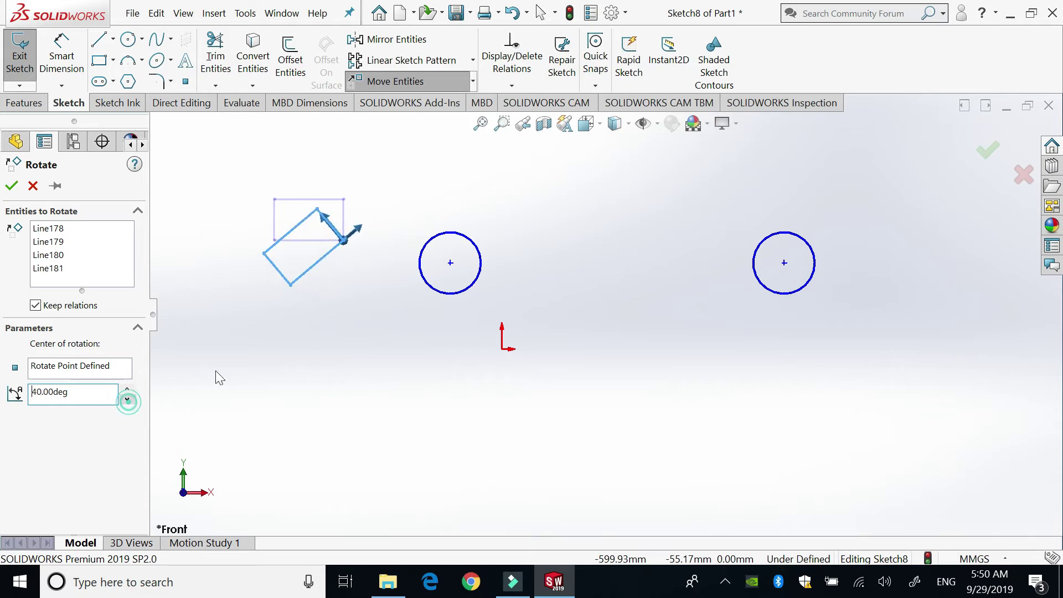
{"action": "left_click", "coordinate": [12, 185]}
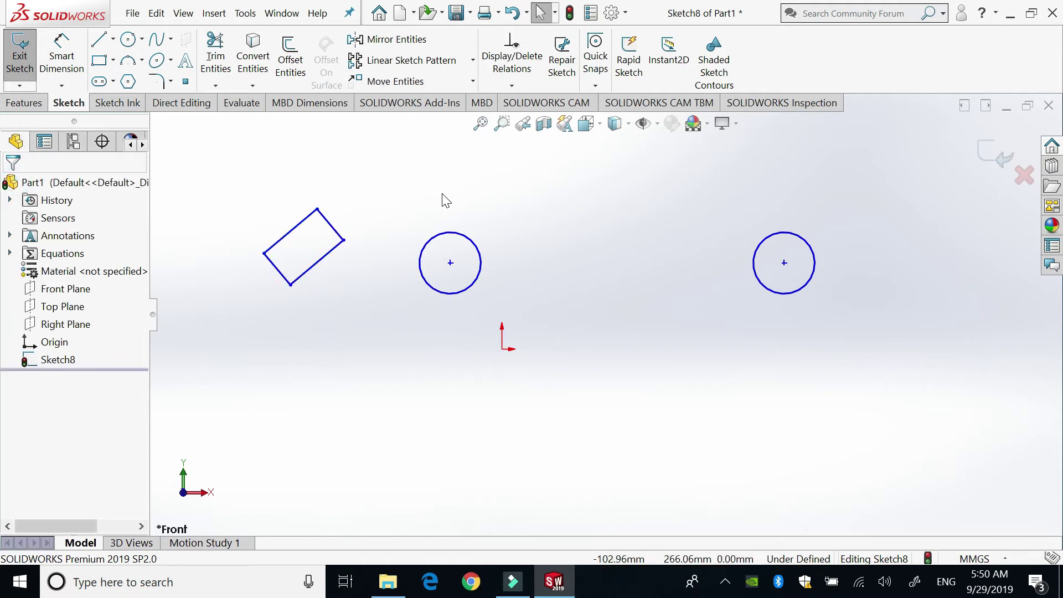
Step: Scale the rectangle's four lines about its bottom corner, raising the factor to 2
{"action": "left_click", "coordinate": [474, 82]}
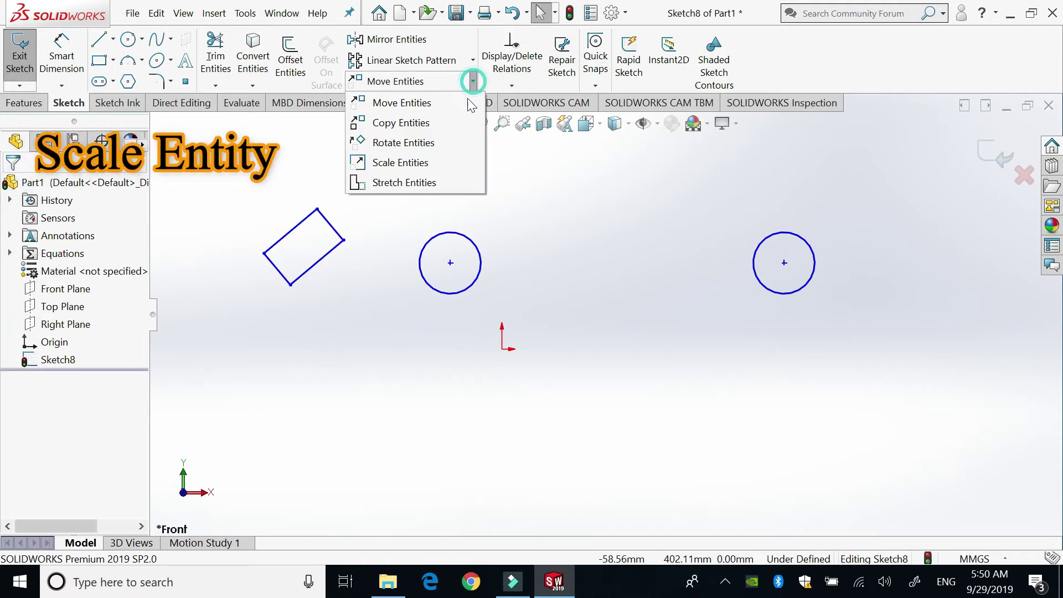
{"action": "left_click", "coordinate": [423, 163]}
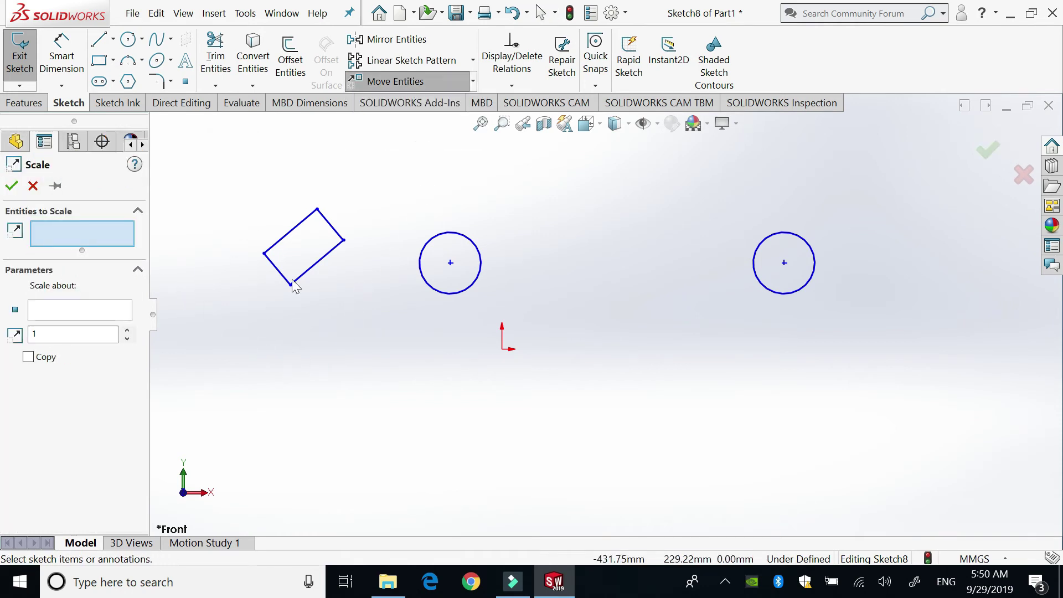
{"action": "key", "text": "f"}
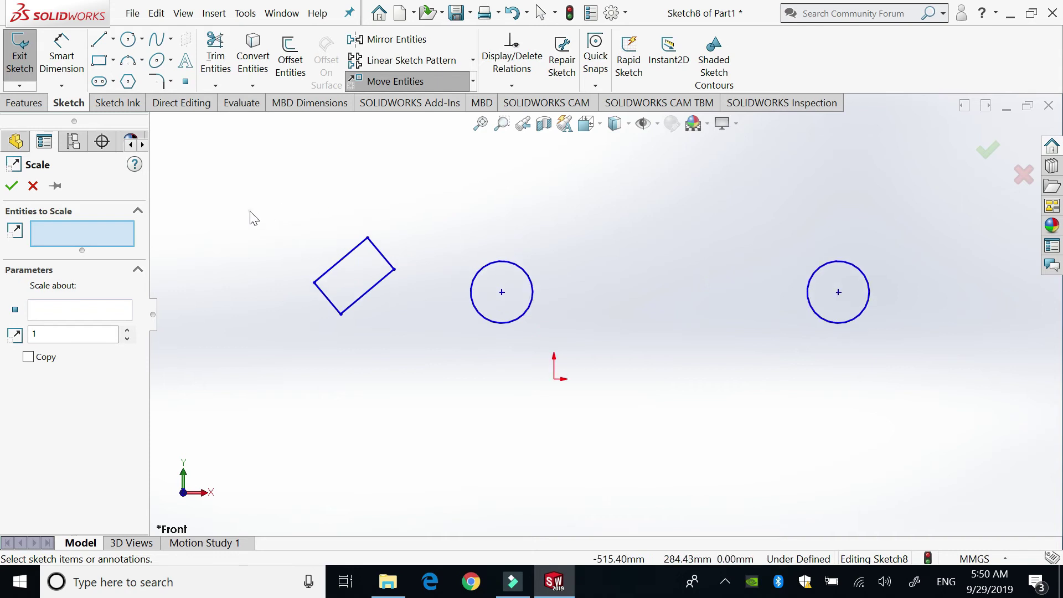
{"action": "left_click_drag", "start_coordinate": [250, 217], "coordinate": [409, 367]}
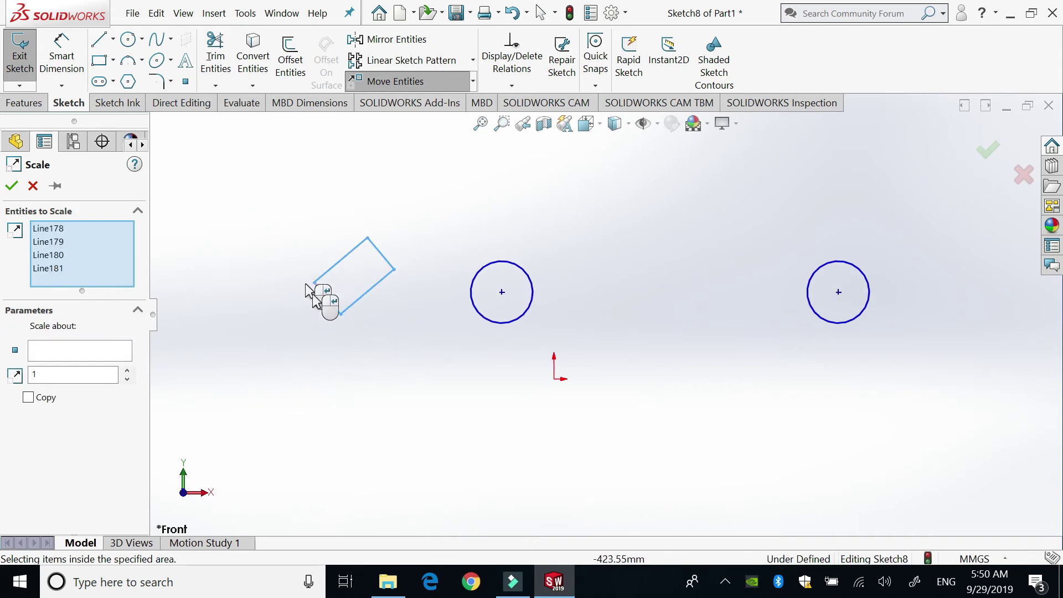
{"action": "left_click", "coordinate": [74, 354]}
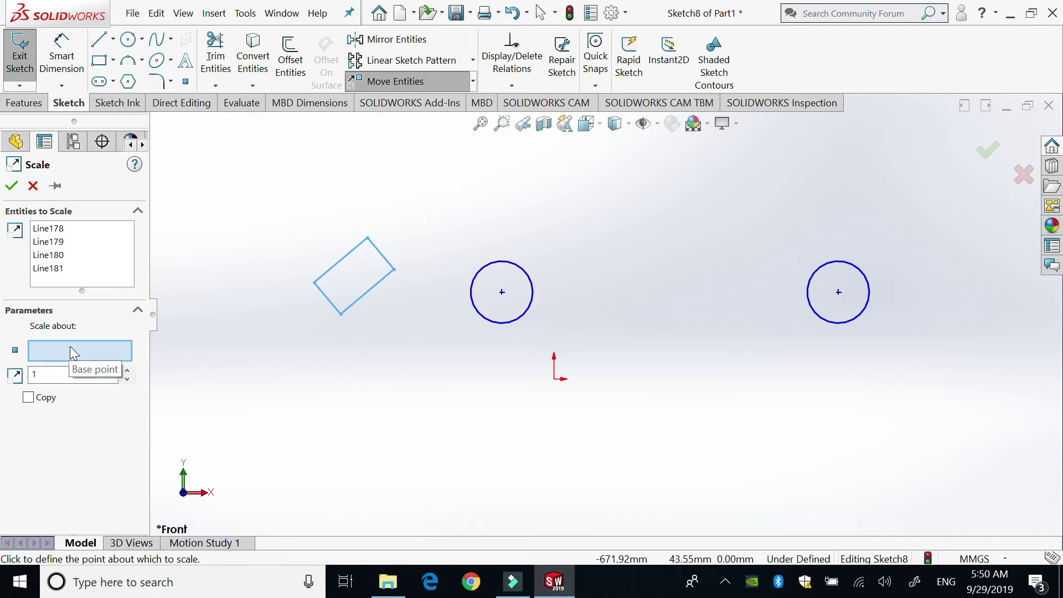
{"action": "left_click", "coordinate": [340, 314]}
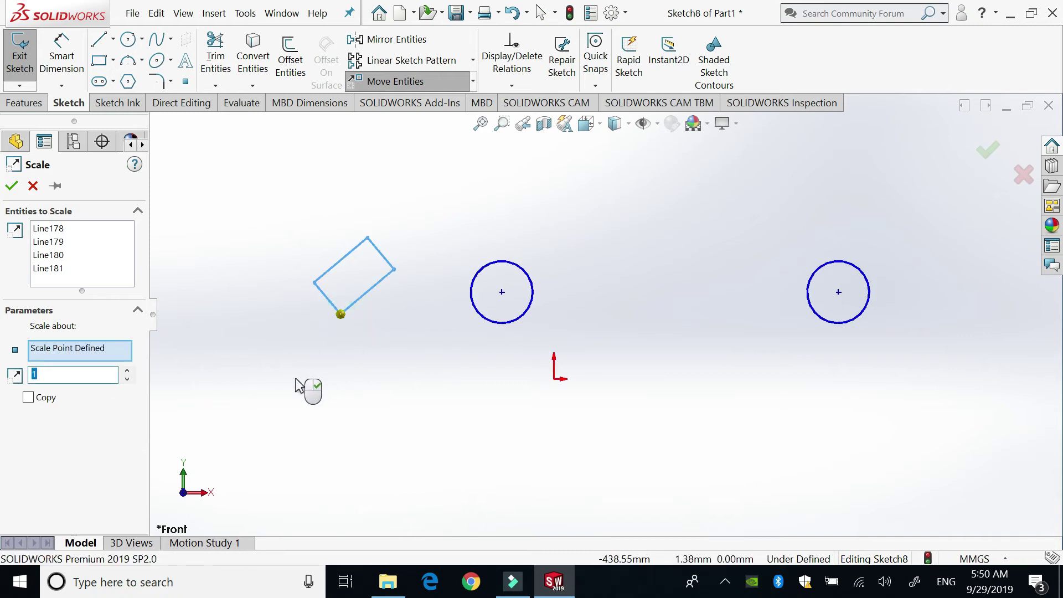
{"action": "left_click", "coordinate": [128, 371]}
{"action": "left_click", "coordinate": [128, 371]}
{"action": "left_click", "coordinate": [128, 371]}
{"action": "left_click", "coordinate": [128, 371]}
{"action": "left_click", "coordinate": [128, 371]}
{"action": "type", "text": "2"}
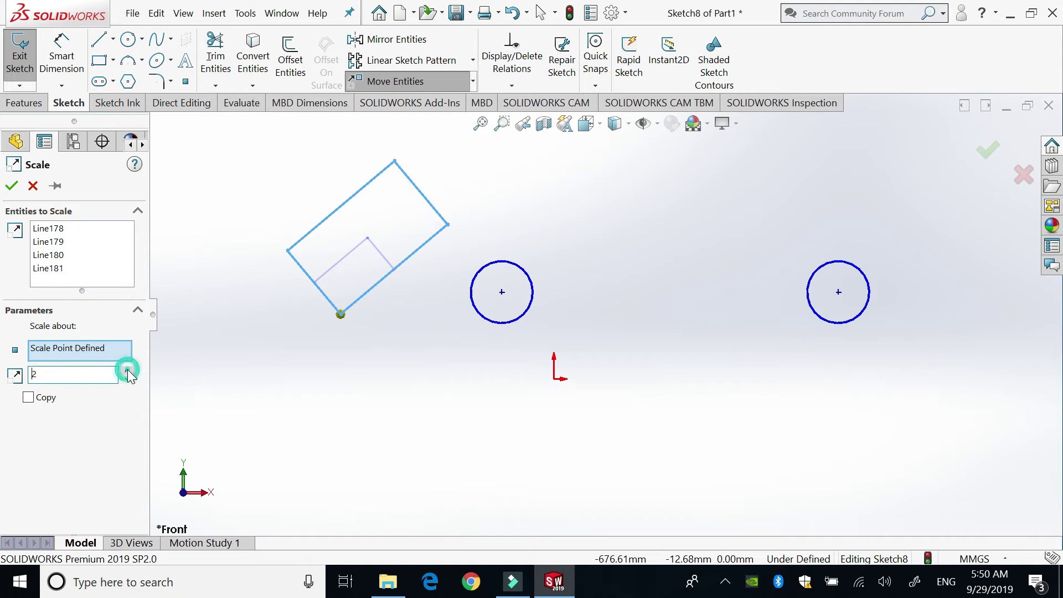
Step: Keep scale factor 2 with Copy unchecked and apply the scaling to the rectangle
{"action": "left_click", "coordinate": [27, 397]}
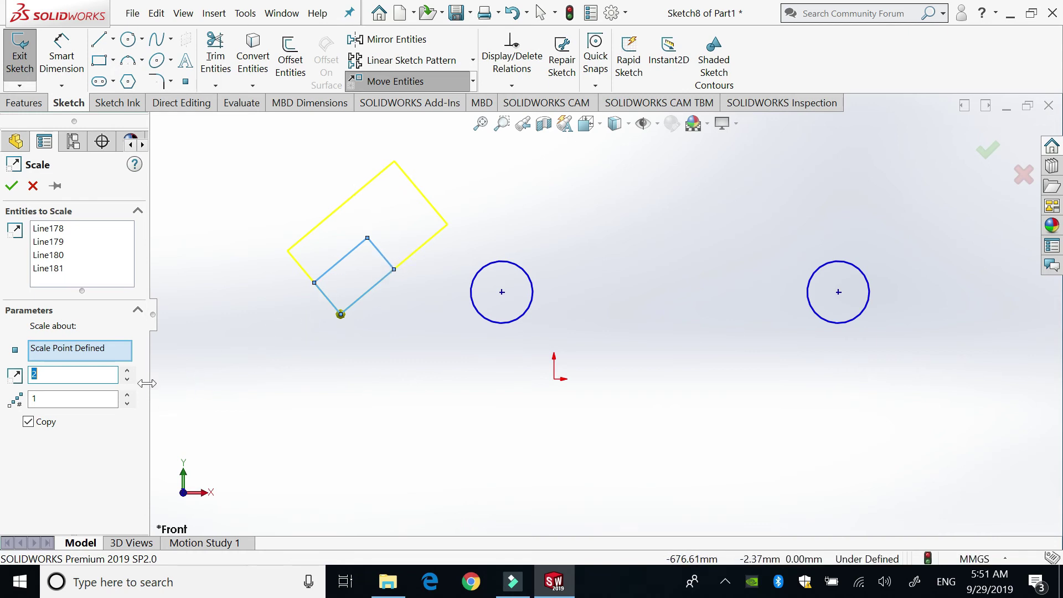
{"action": "left_click", "coordinate": [129, 396]}
{"action": "scroll", "coordinate": [388, 396], "scroll_direction": "up", "scroll_amount": 2}
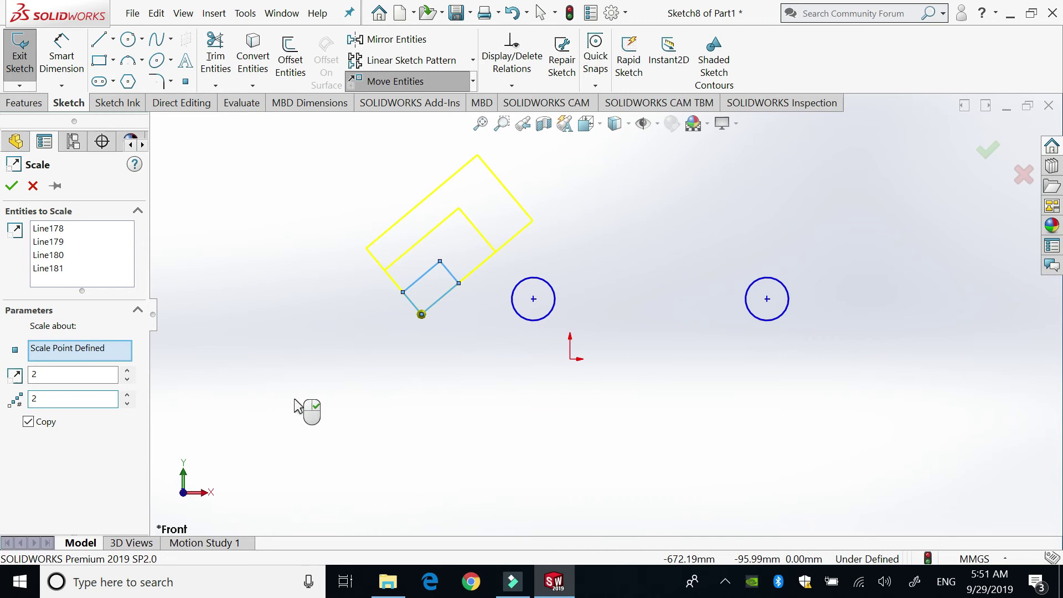
{"action": "left_click", "coordinate": [127, 381]}
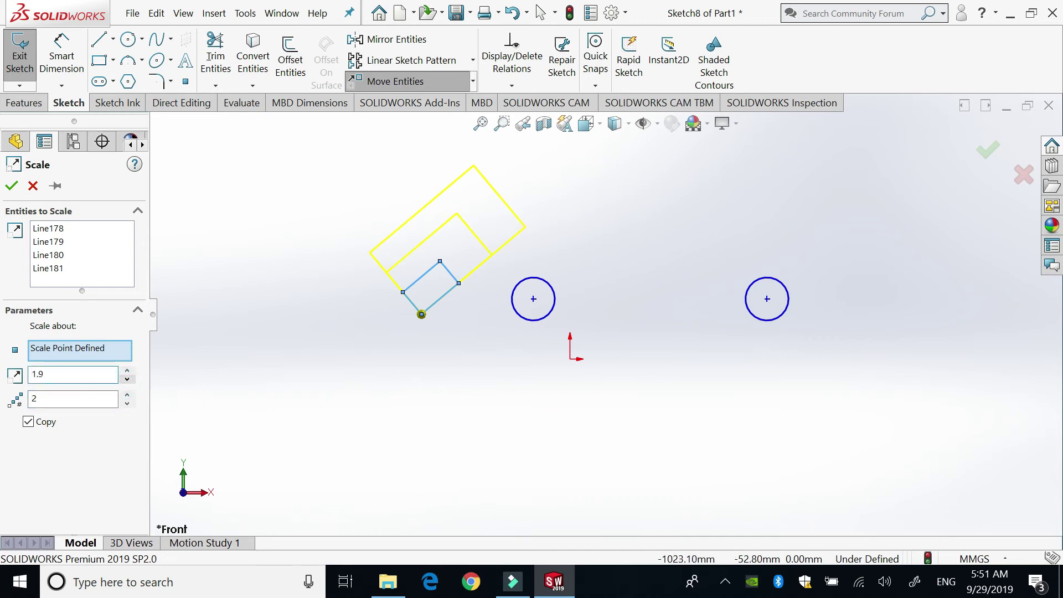
{"action": "double_click", "coordinate": [88, 377]}
{"action": "type", "text": "2"}
{"action": "key", "text": "Tab"}
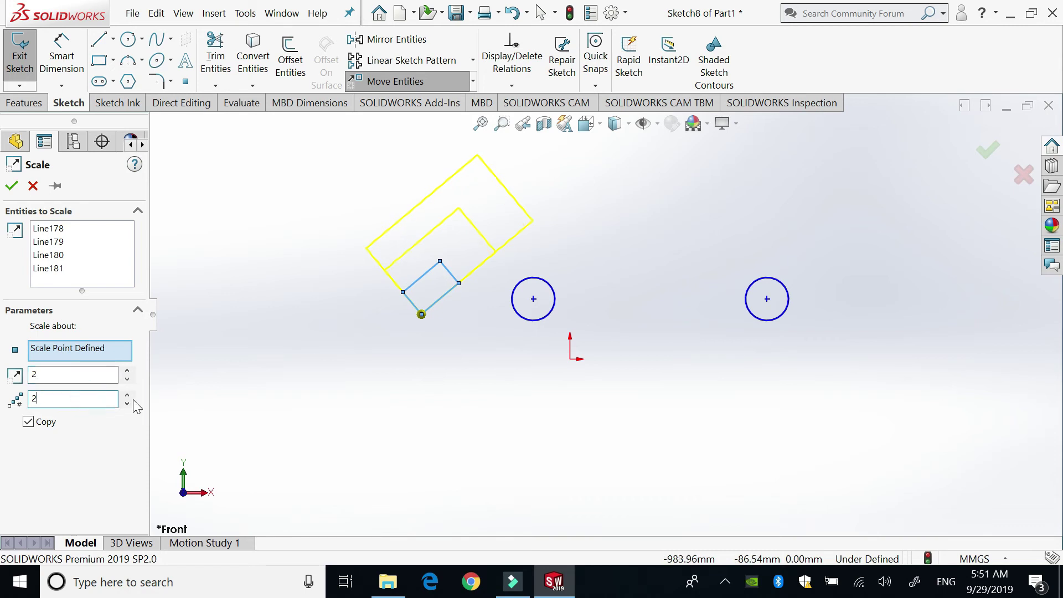
{"action": "left_click", "coordinate": [126, 405]}
{"action": "left_click", "coordinate": [28, 422]}
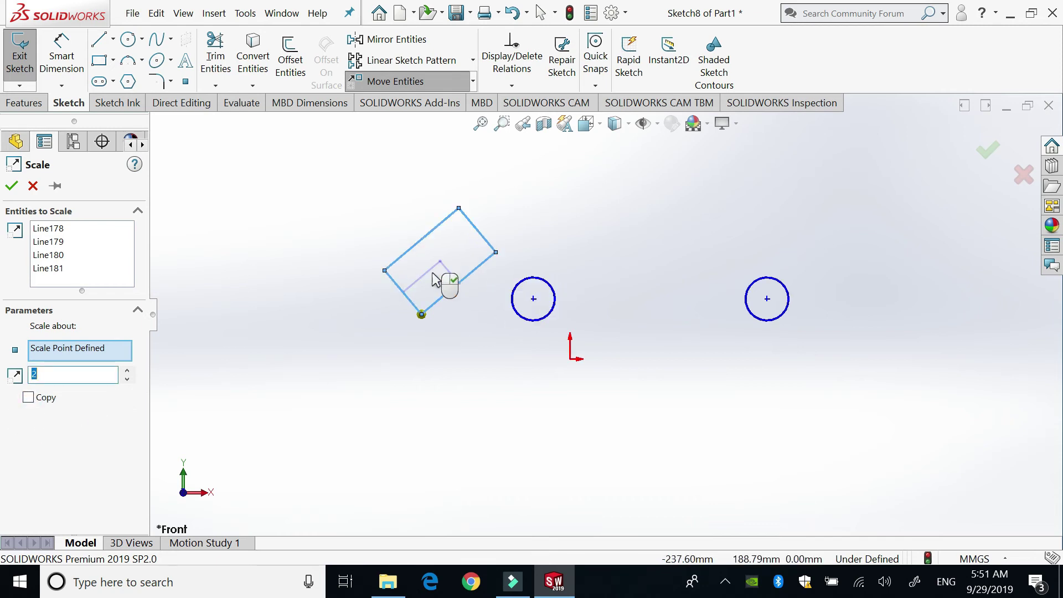
{"action": "left_click", "coordinate": [17, 186]}
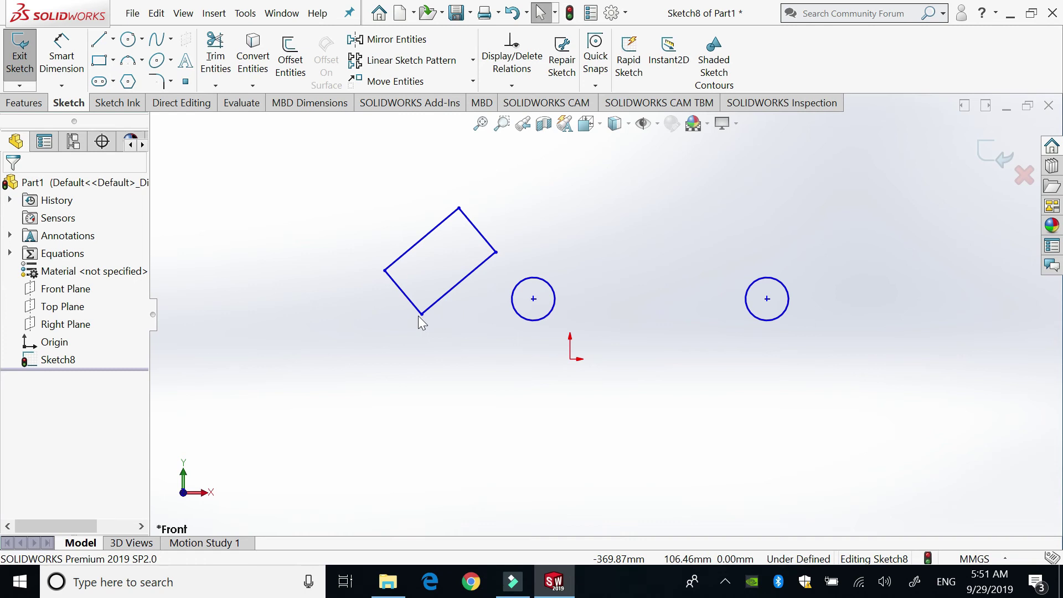
Step: Stretch the tilted rectangle's edges from the upper-right edge point to lengthen it
{"action": "left_click", "coordinate": [472, 81]}
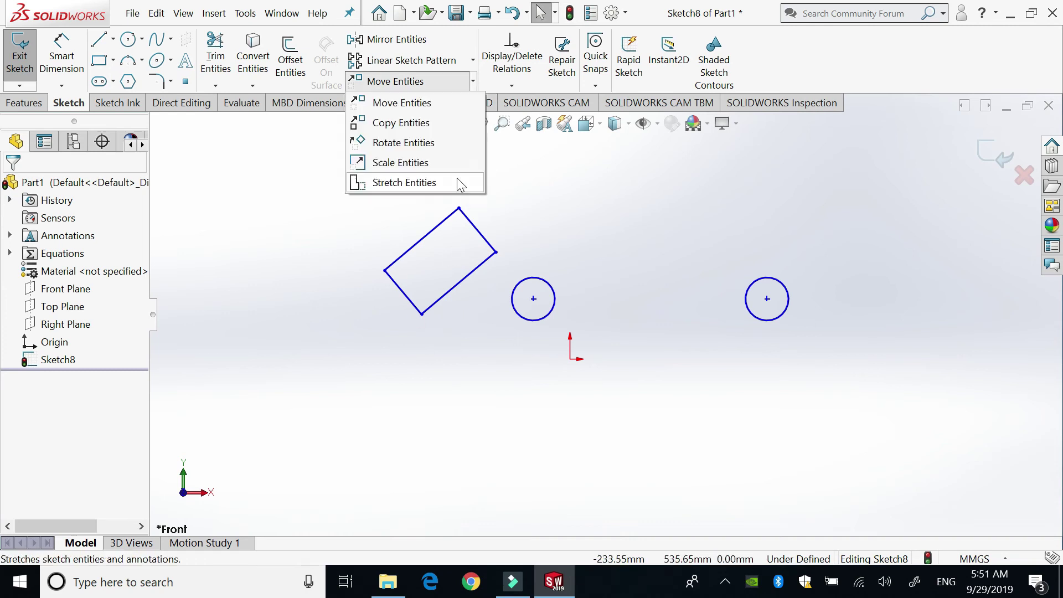
{"action": "left_click", "coordinate": [457, 178]}
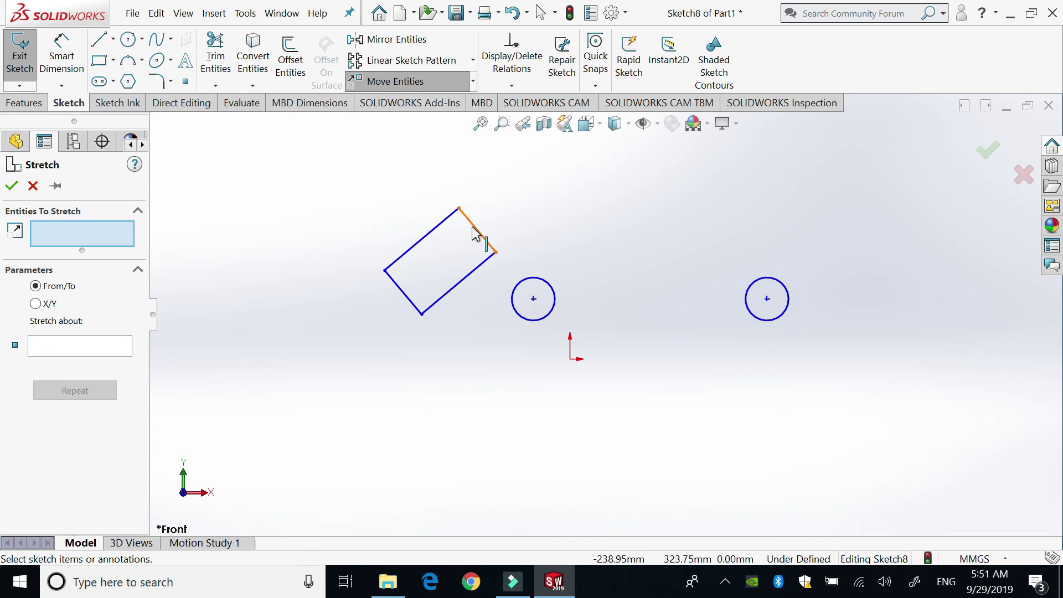
{"action": "left_click", "coordinate": [449, 221]}
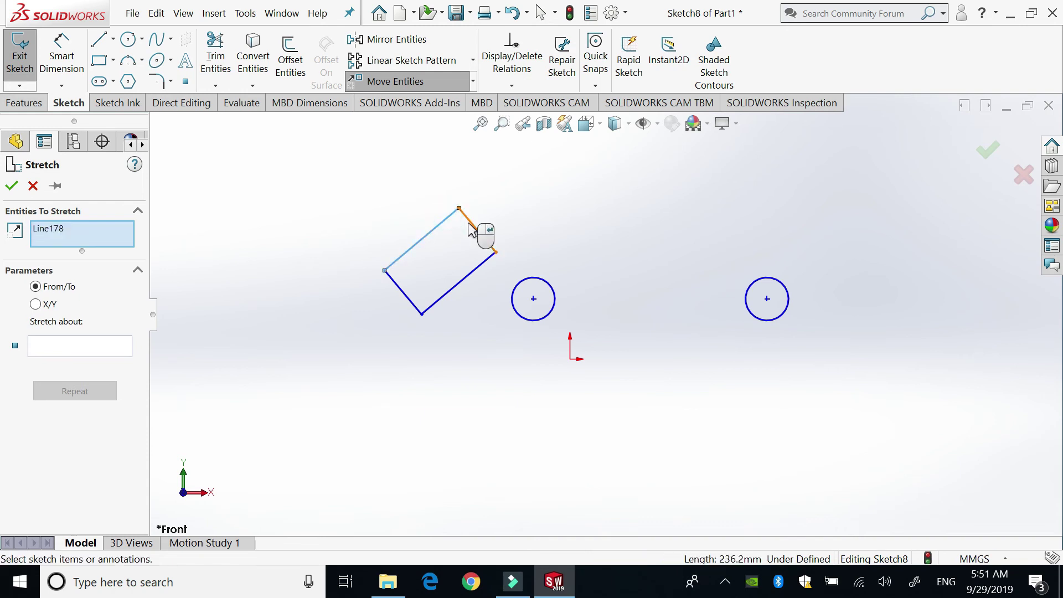
{"action": "left_click", "coordinate": [480, 269]}
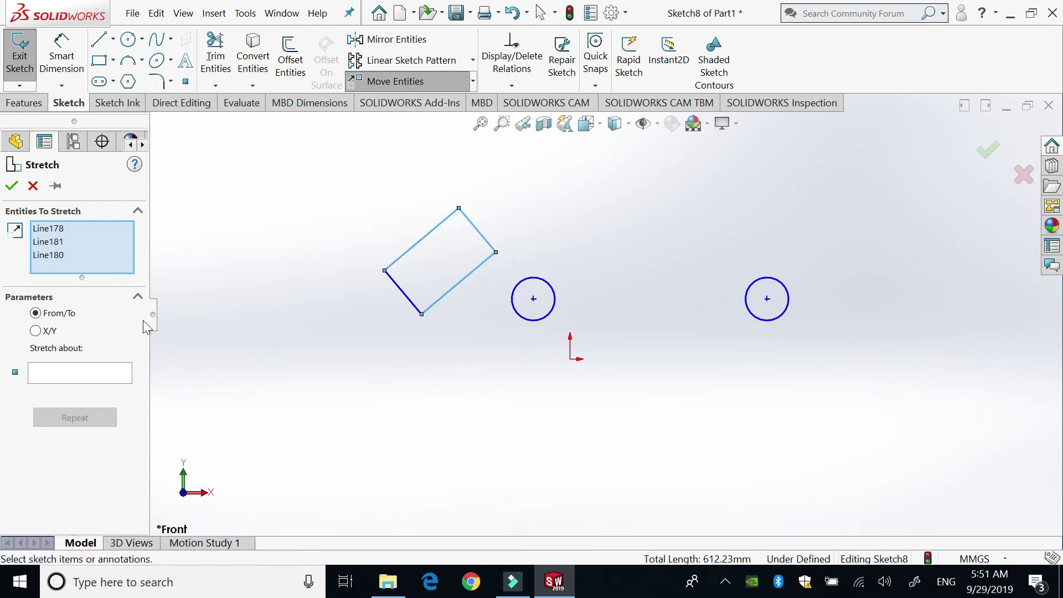
{"action": "left_click", "coordinate": [81, 370]}
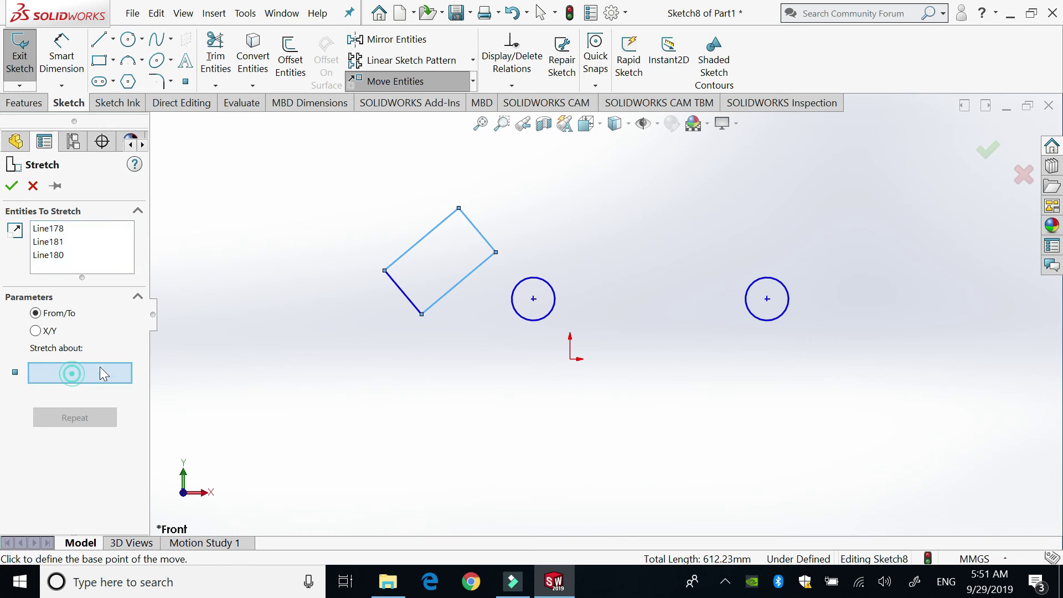
{"action": "left_click", "coordinate": [477, 229]}
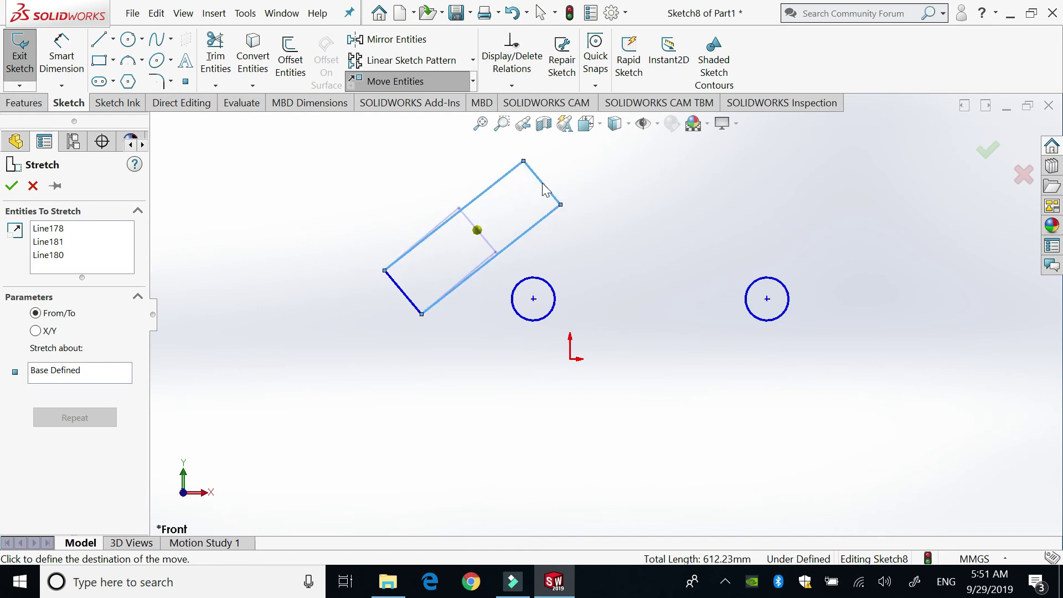
{"action": "left_click", "coordinate": [522, 191]}
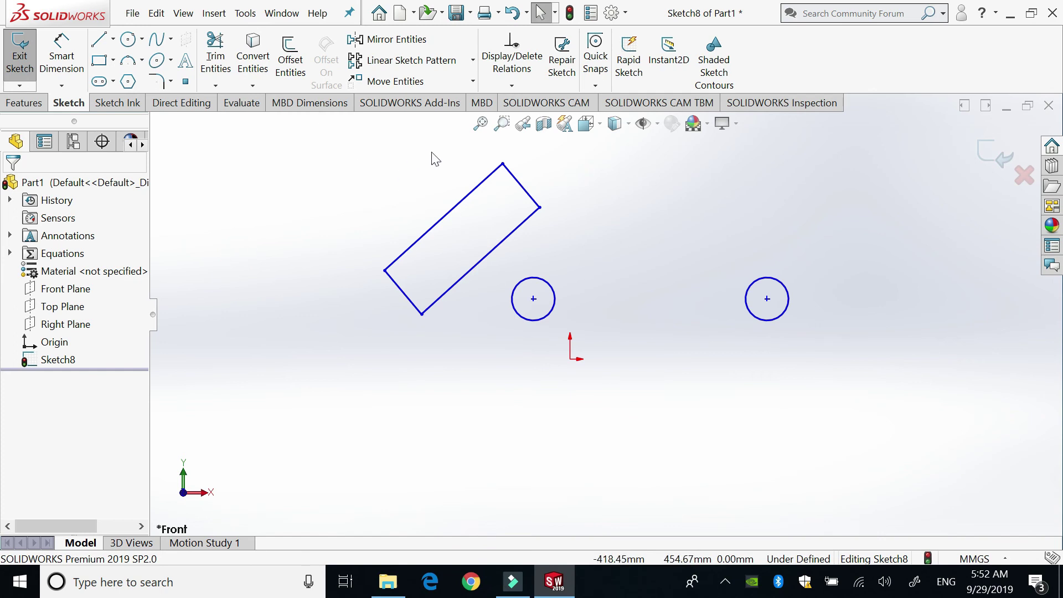
{"action": "left_click", "coordinate": [474, 82]}
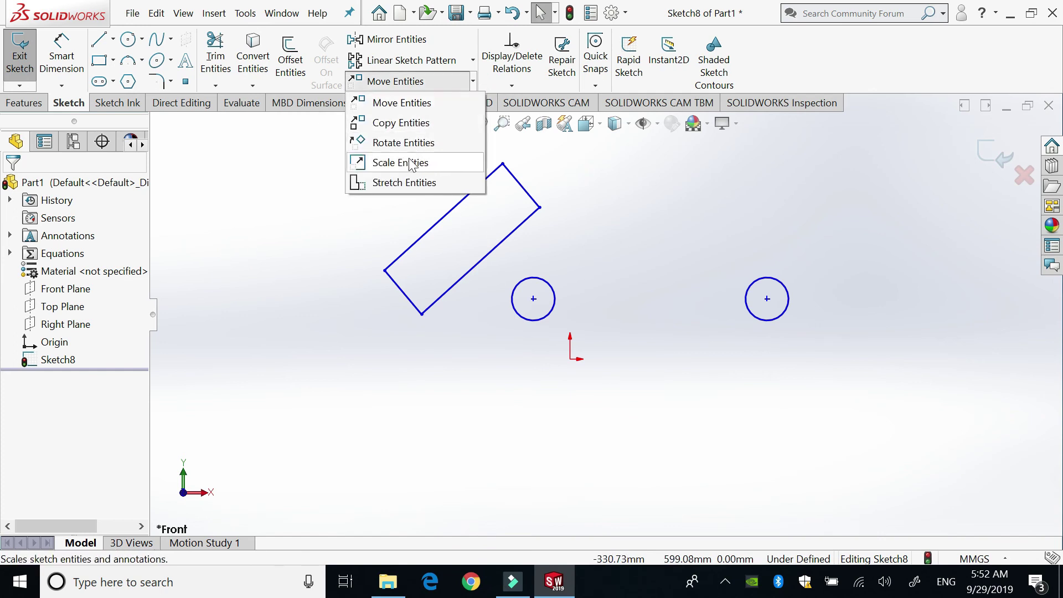
{"action": "left_click", "coordinate": [291, 292]}
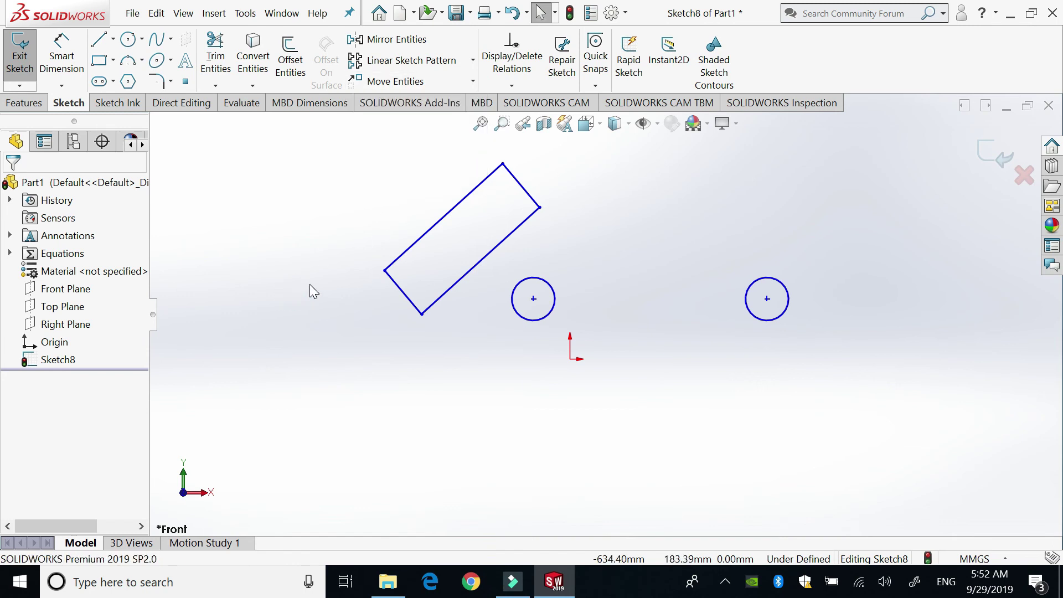
{"action": "scroll", "coordinate": [604, 315], "scroll_direction": "up", "scroll_amount": 2}
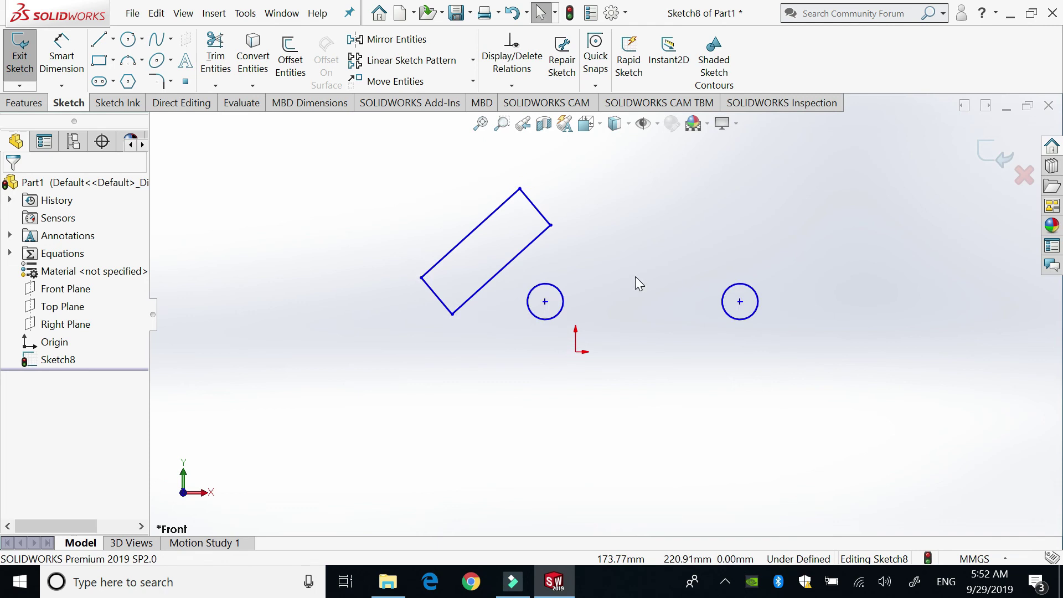